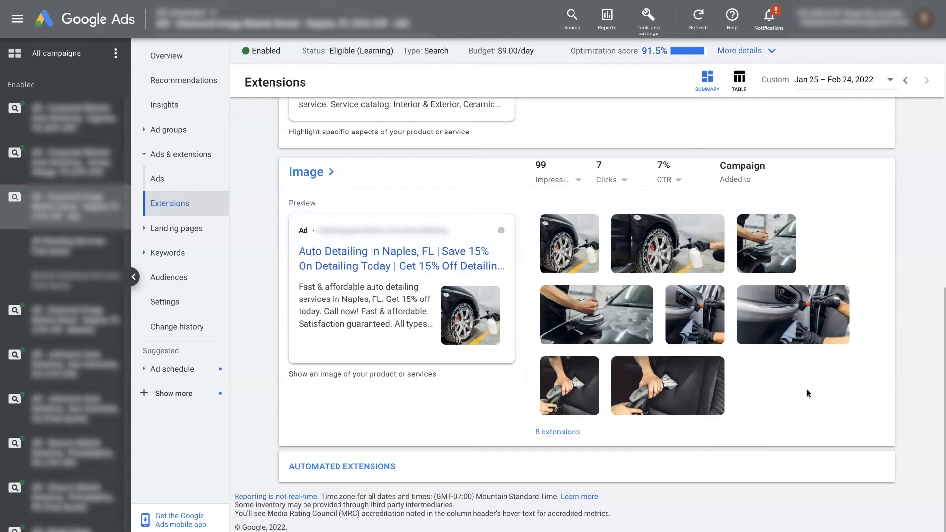
{"action": "left_click", "coordinate": [807, 391]}
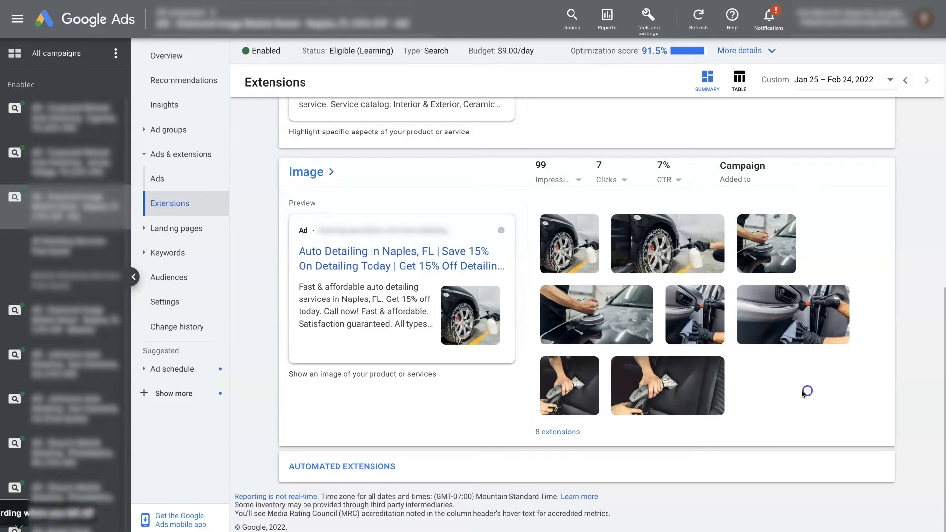
{"action": "scroll", "coordinate": [799, 394], "scroll_direction": "up", "scroll_amount": 1}
{"action": "scroll", "coordinate": [799, 395], "scroll_direction": "down", "scroll_amount": 1}
{"action": "left_click", "coordinate": [805, 393]}
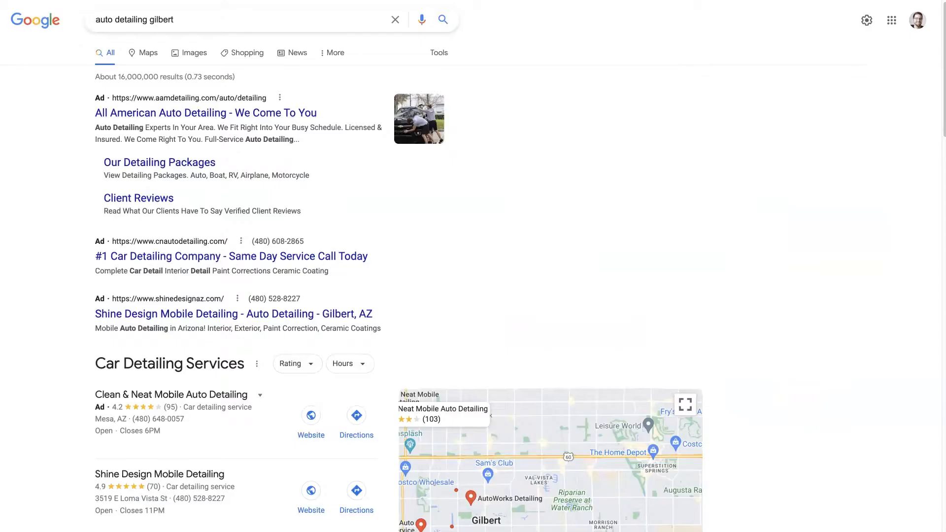
- Switch to the Google results for "auto detailing gilbert" and examine how ads with and without images appear
{"action": "scroll", "coordinate": [641, 205], "scroll_direction": "up", "scroll_amount": 1}
{"action": "left_click", "coordinate": [647, 210]}
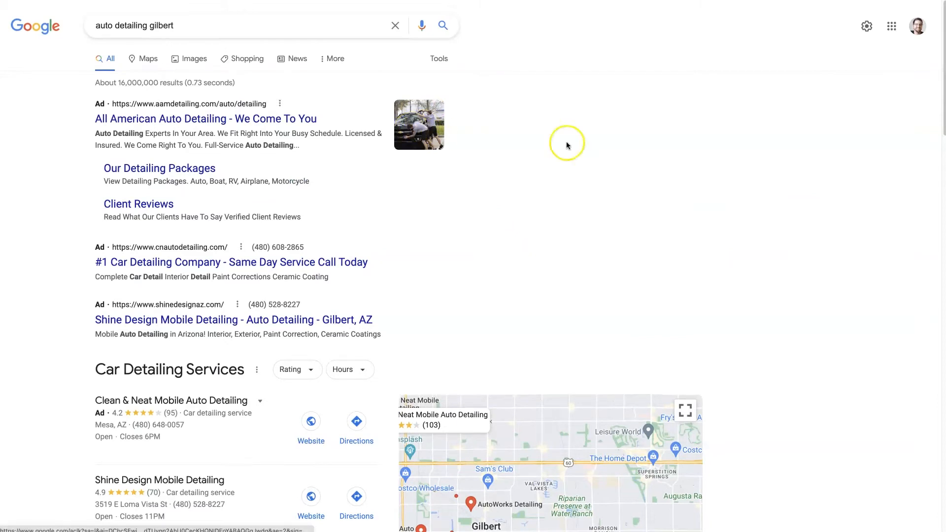
{"action": "left_click", "coordinate": [639, 153]}
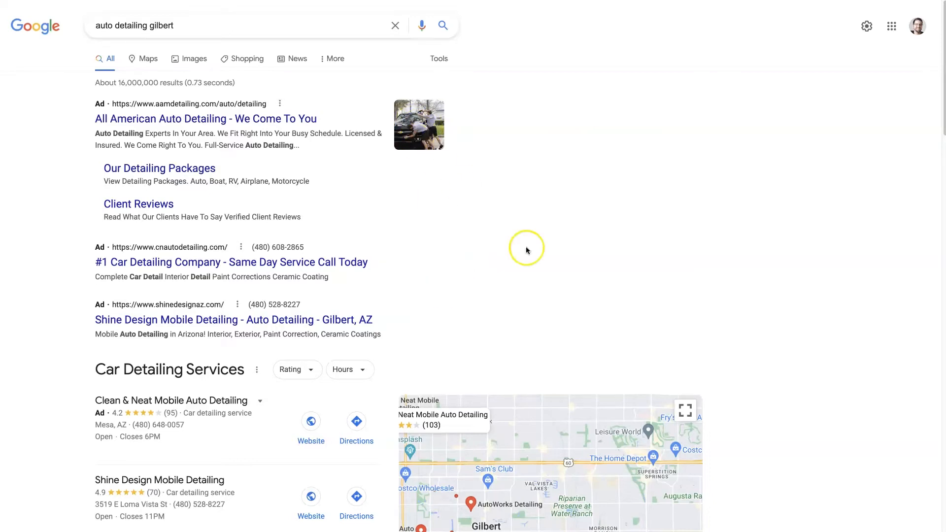
{"action": "scroll", "coordinate": [495, 280], "scroll_direction": "down", "scroll_amount": 3}
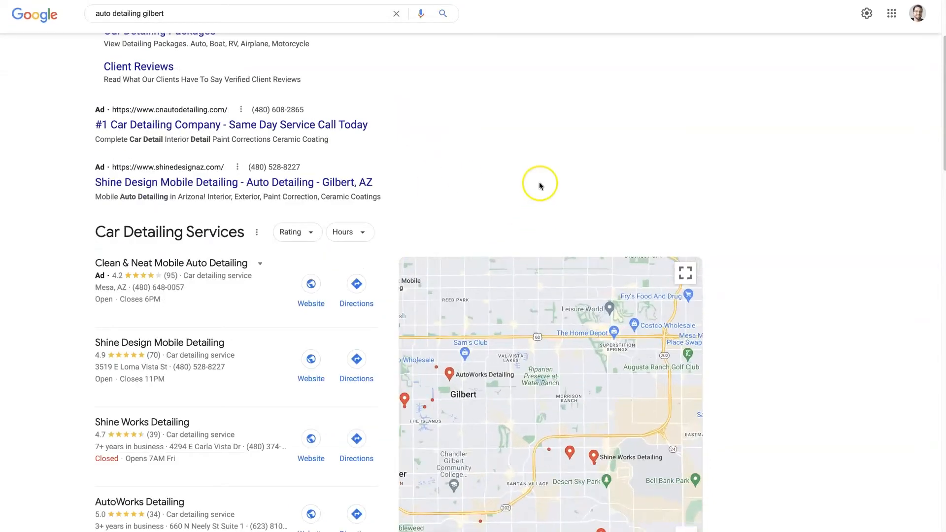
{"action": "scroll", "coordinate": [540, 184], "scroll_direction": "down", "scroll_amount": 7}
{"action": "scroll", "coordinate": [808, 256], "scroll_direction": "down", "scroll_amount": 20}
{"action": "scroll", "coordinate": [521, 298], "scroll_direction": "up", "scroll_amount": 7}
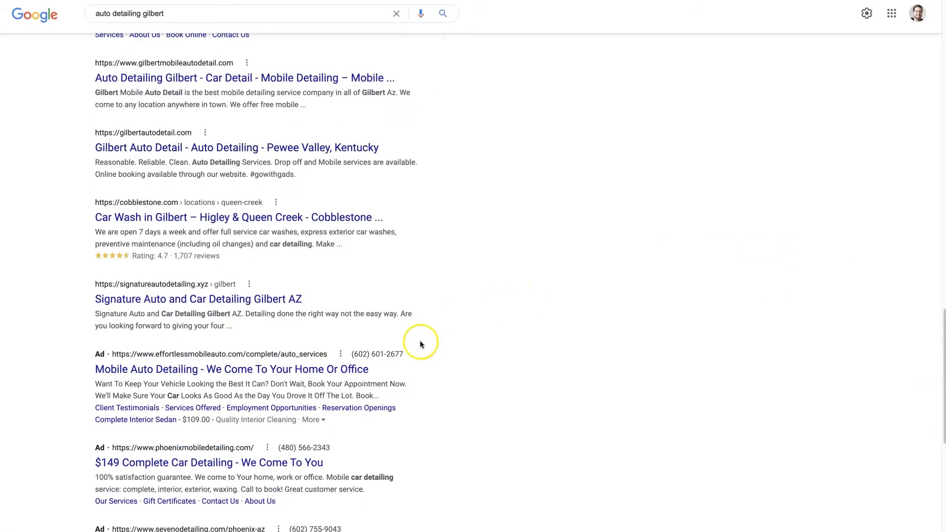
{"action": "scroll", "coordinate": [469, 237], "scroll_direction": "up", "scroll_amount": 15}
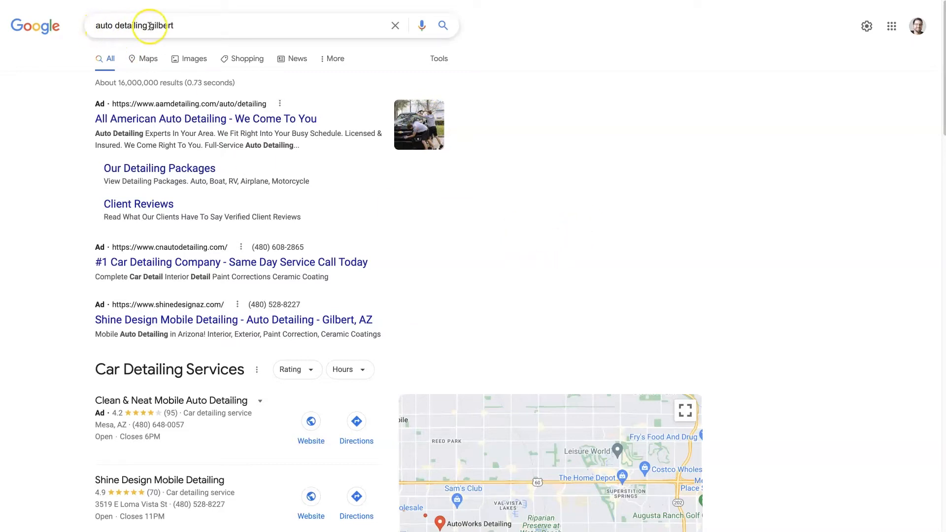
{"action": "left_click", "coordinate": [557, 263]}
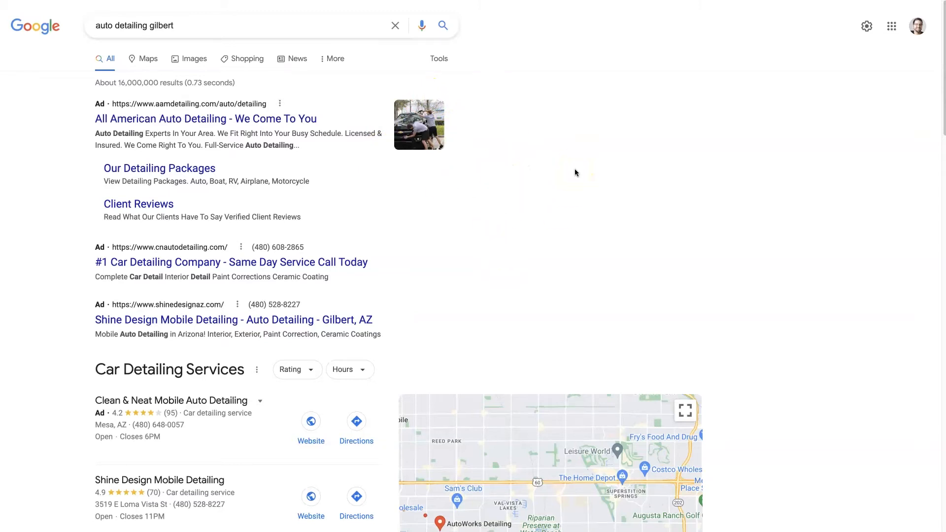
{"action": "left_click", "coordinate": [625, 175]}
{"action": "left_click", "coordinate": [624, 176]}
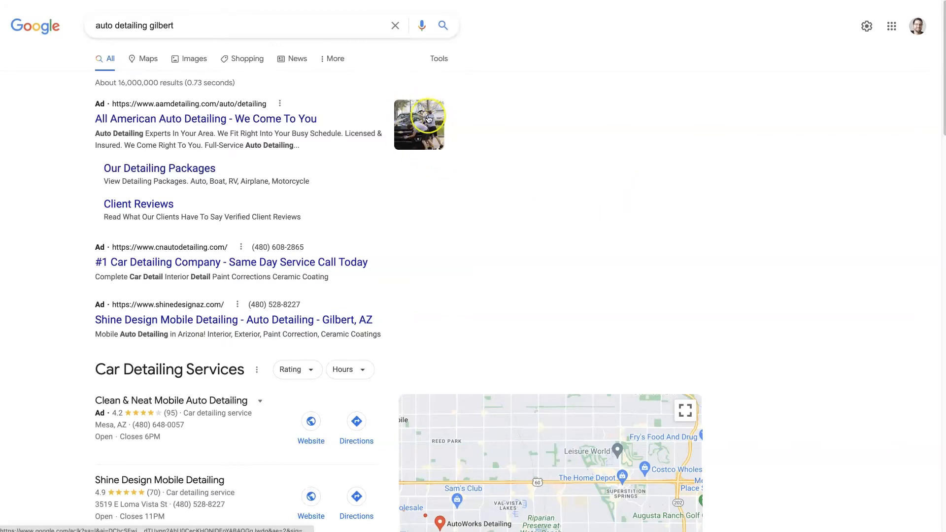
{"action": "left_click", "coordinate": [568, 178]}
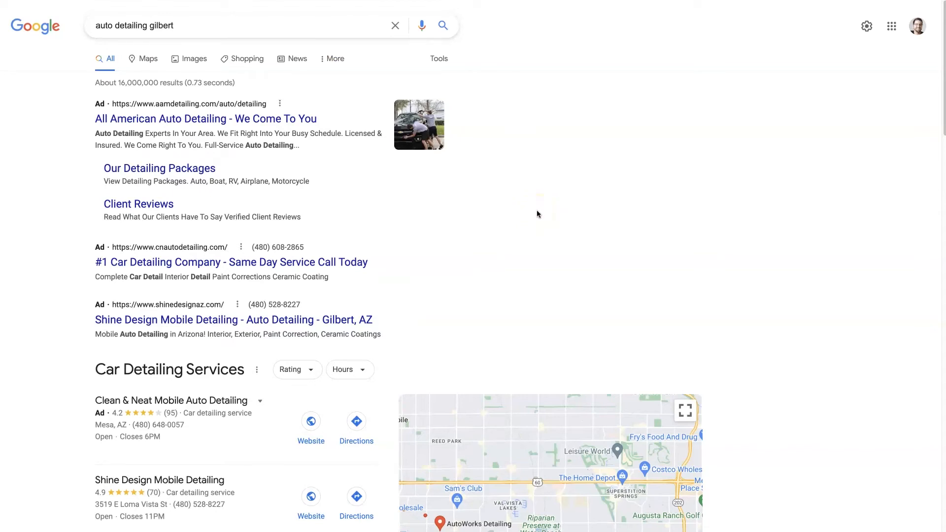
{"action": "left_click", "coordinate": [638, 271]}
{"action": "left_click", "coordinate": [599, 250]}
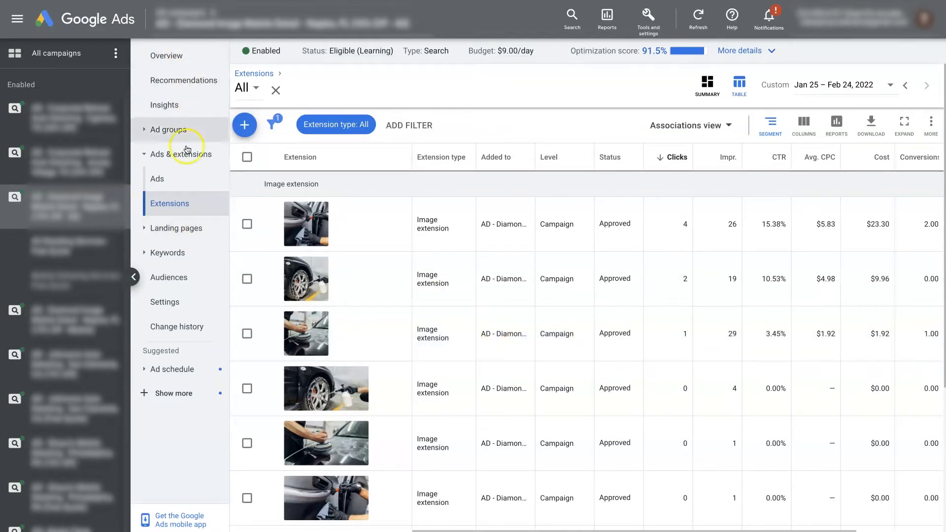
- In Google Ads, start a new campaign-level image extension and open the asset library to choose its images
{"action": "left_click", "coordinate": [178, 203]}
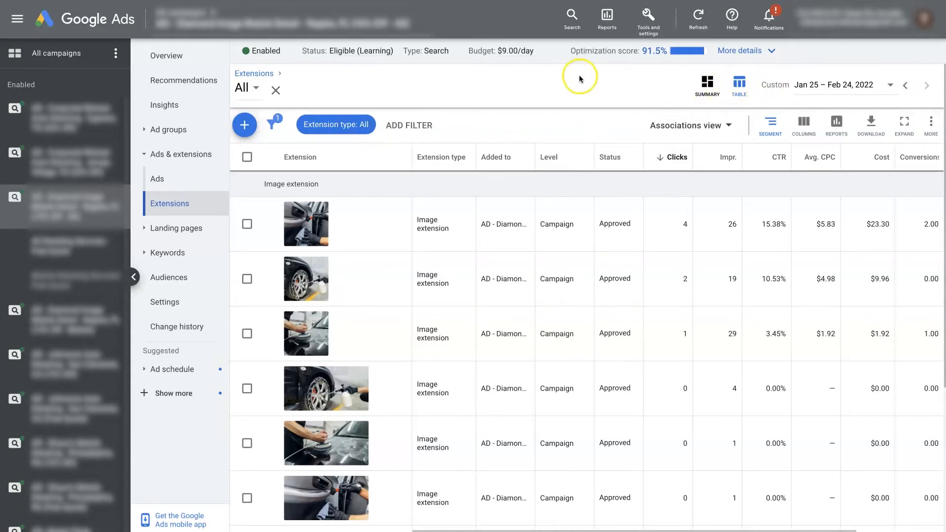
{"action": "left_click", "coordinate": [245, 128]}
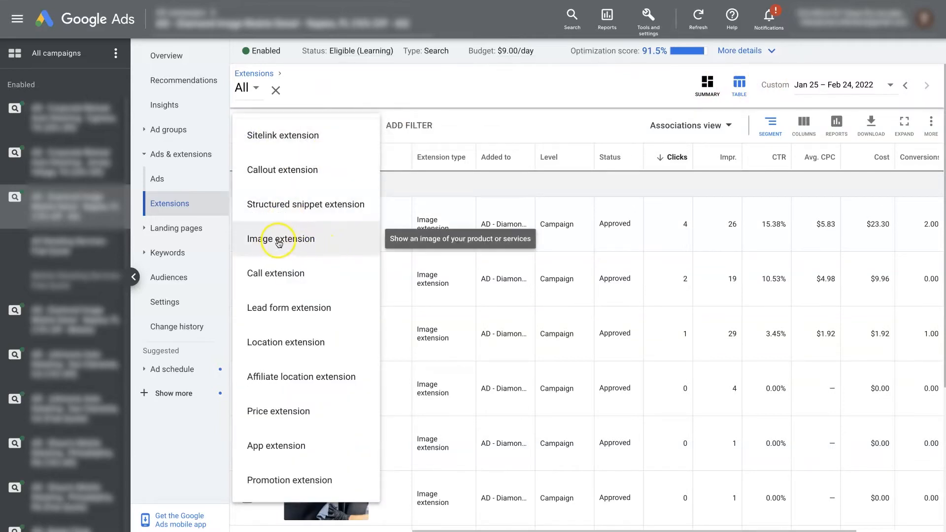
{"action": "left_click", "coordinate": [293, 242]}
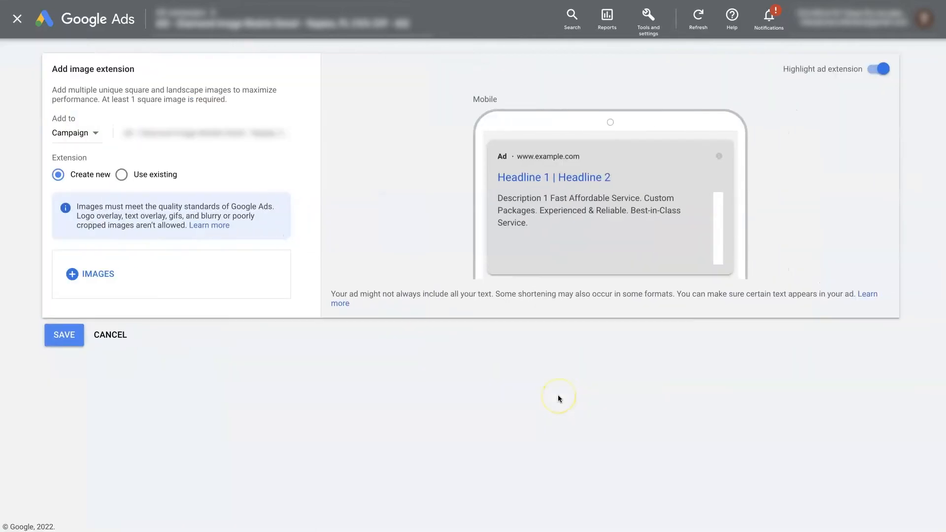
{"action": "left_click", "coordinate": [74, 275]}
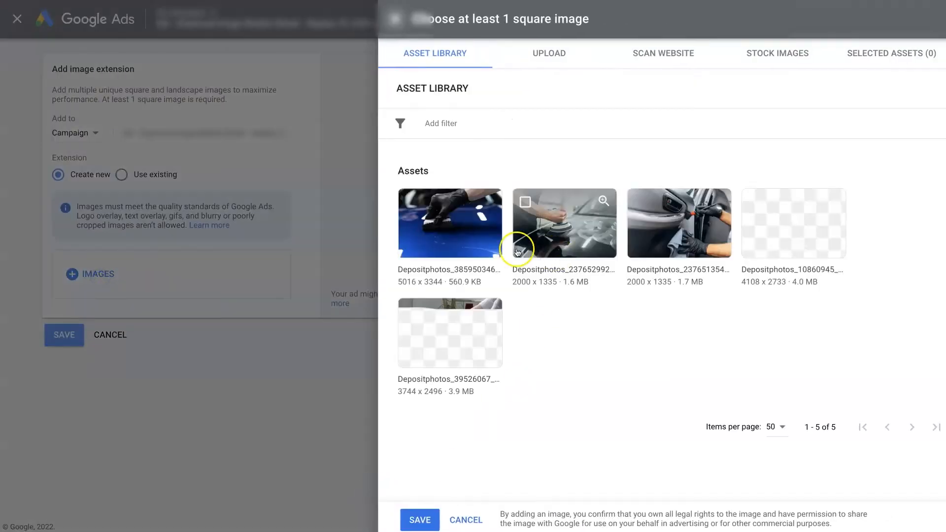
- Select the Depositphotos_385950346 image of the blue car hood and review its 1:1 and 1.91:1 crops
{"action": "left_click", "coordinate": [473, 243]}
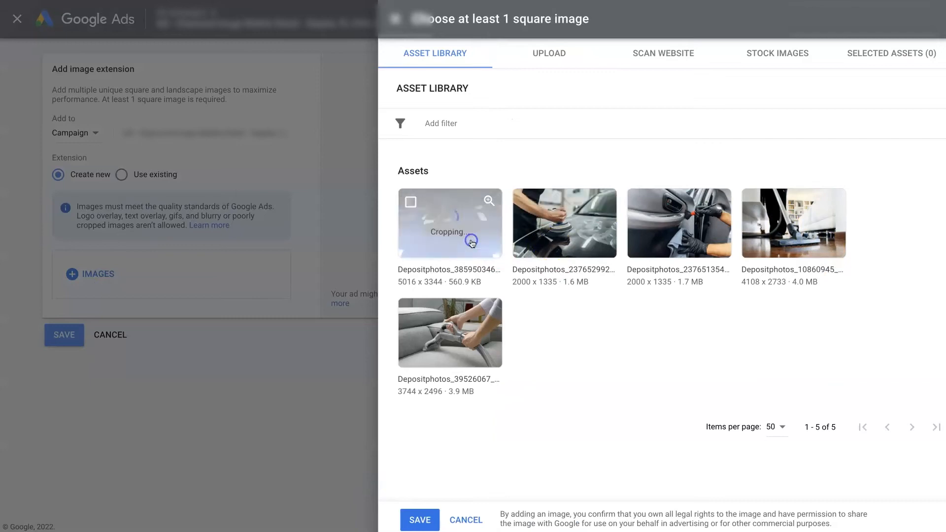
{"action": "left_click", "coordinate": [448, 283]}
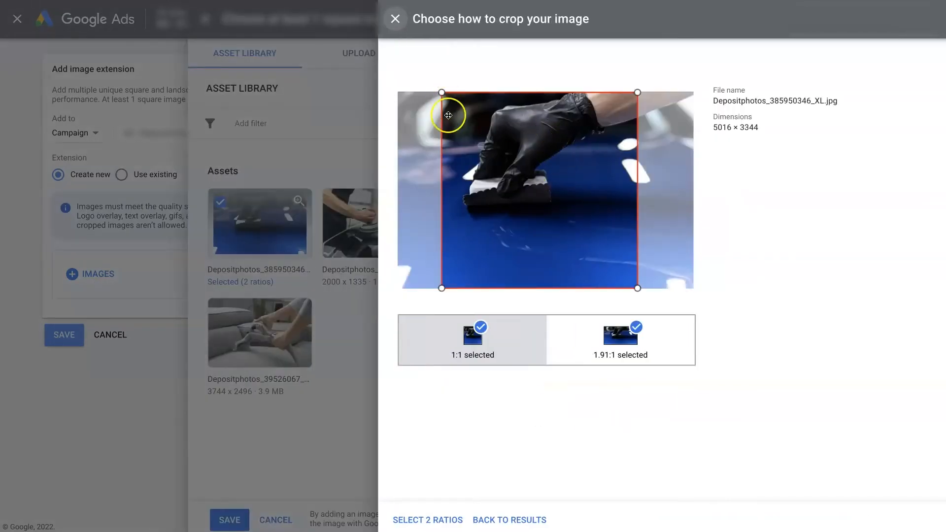
{"action": "left_click", "coordinate": [582, 328]}
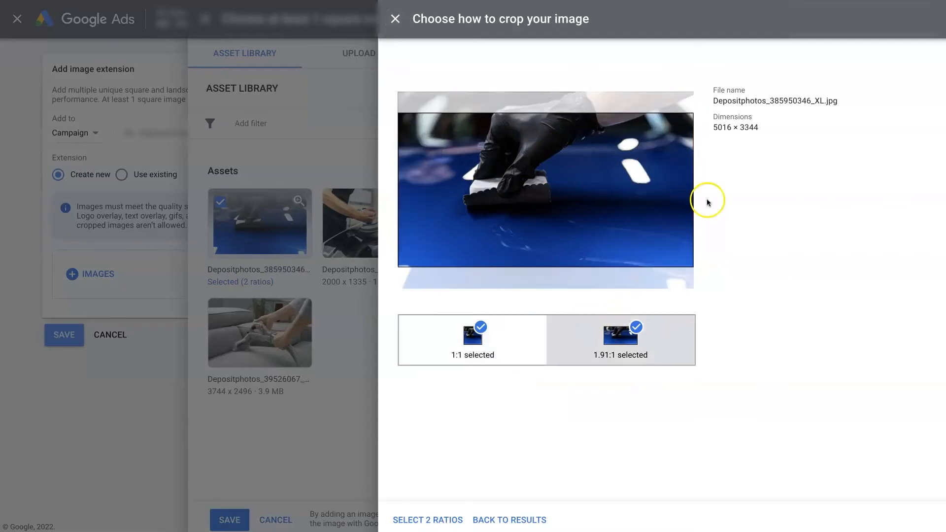
{"action": "left_click_drag", "start_coordinate": [530, 227], "coordinate": [540, 219]}
{"action": "left_click", "coordinate": [522, 330]}
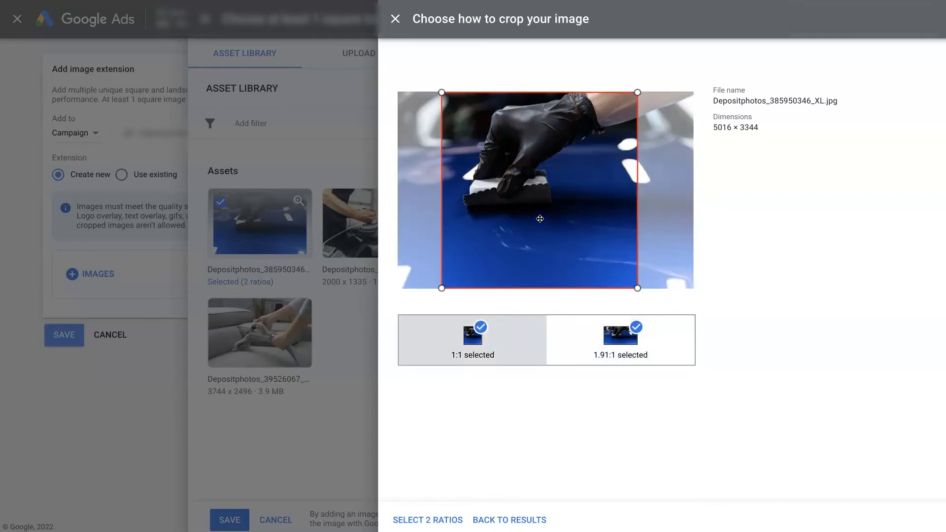
{"action": "left_click", "coordinate": [400, 19]}
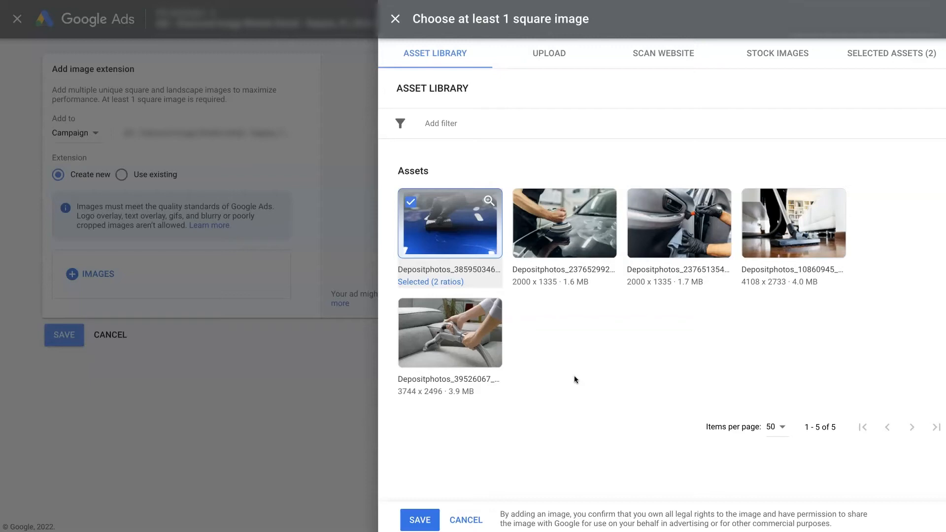
- Discard the image selection and cancel the new image extension
{"action": "left_click", "coordinate": [591, 386]}
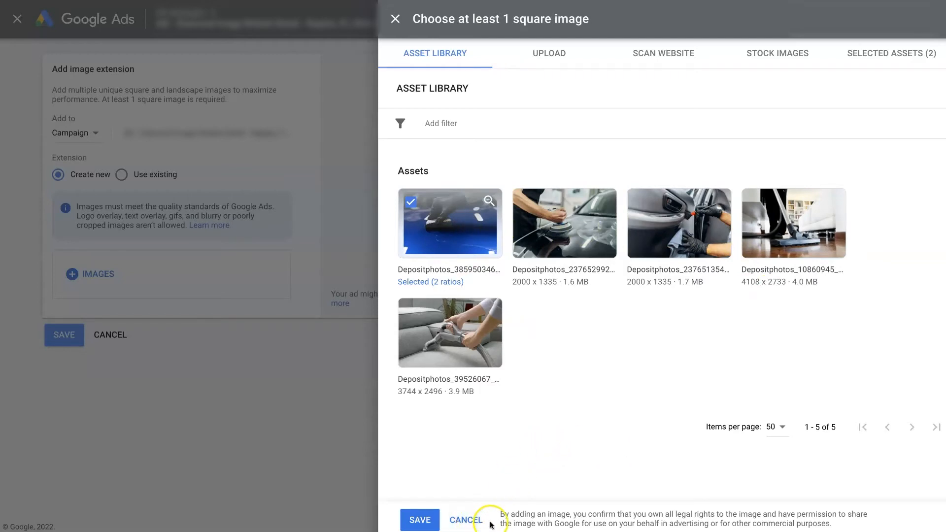
{"action": "left_click", "coordinate": [461, 520]}
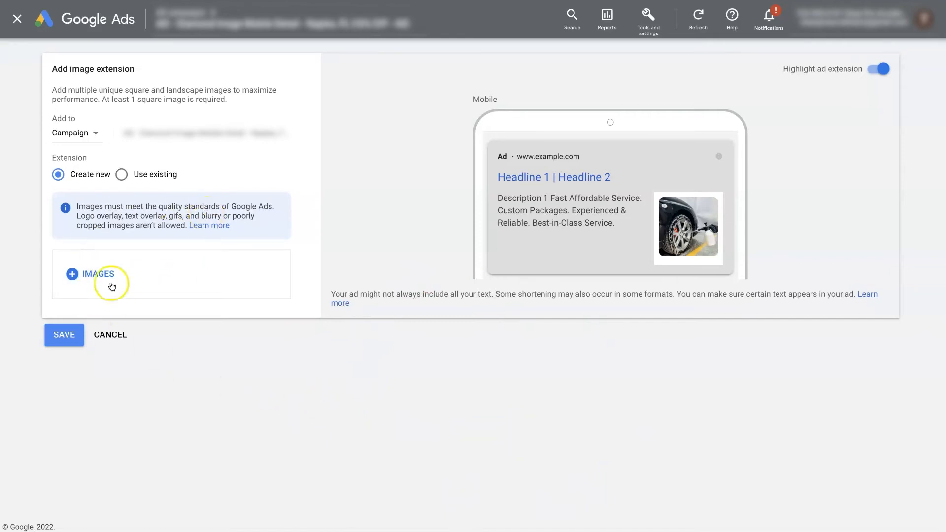
{"action": "left_click", "coordinate": [113, 334]}
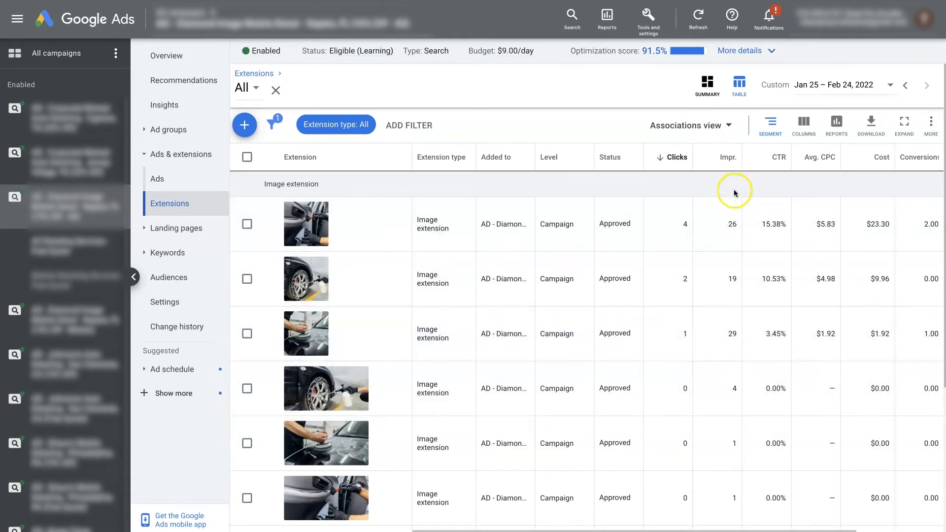
- Examine the clicks, impressions and CTR of the campaign's image extensions alongside the image in the first auto detailing search ad
{"action": "left_click", "coordinate": [678, 156]}
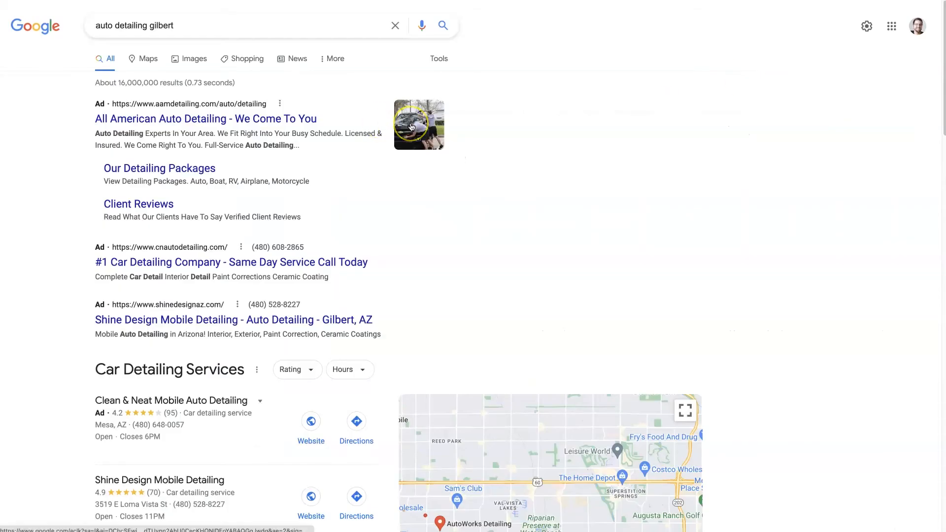
{"action": "left_click", "coordinate": [424, 122]}
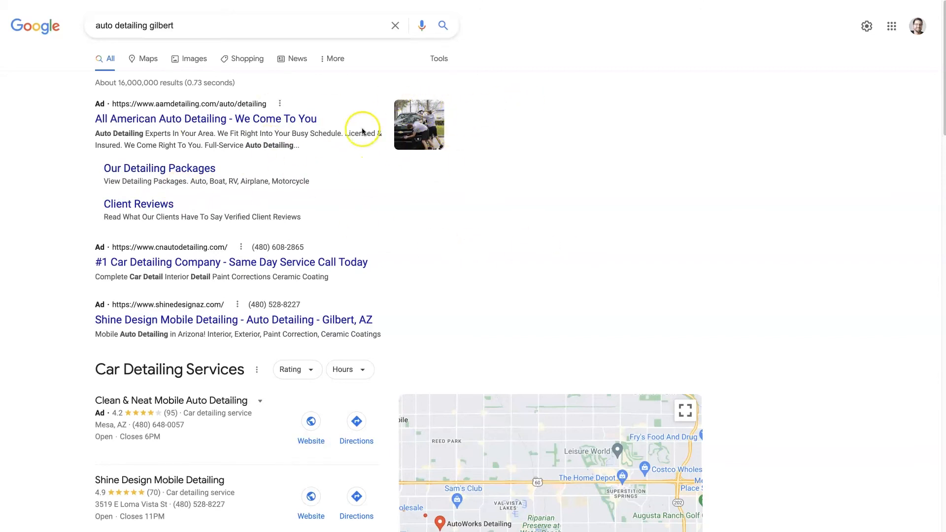
{"action": "left_click", "coordinate": [698, 147]}
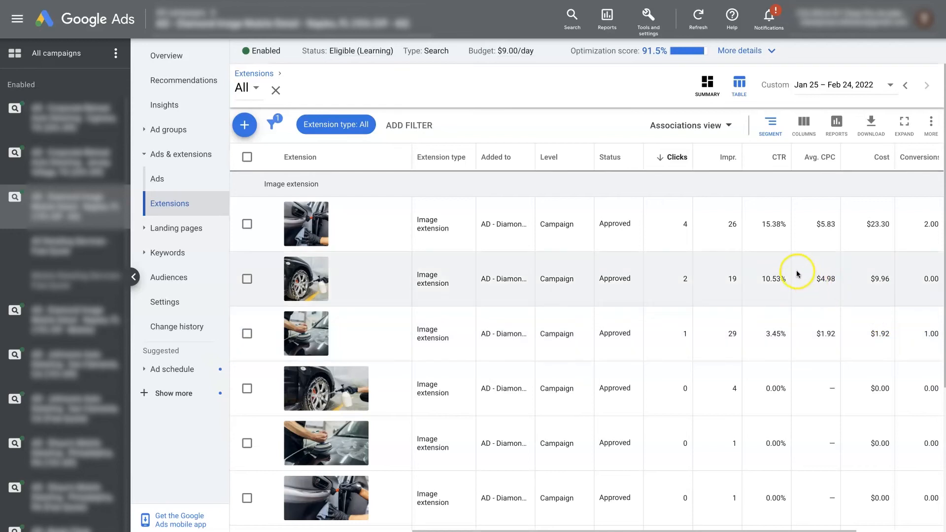
{"action": "left_click_drag", "start_coordinate": [763, 225], "coordinate": [780, 229]}
{"action": "left_click", "coordinate": [776, 243]}
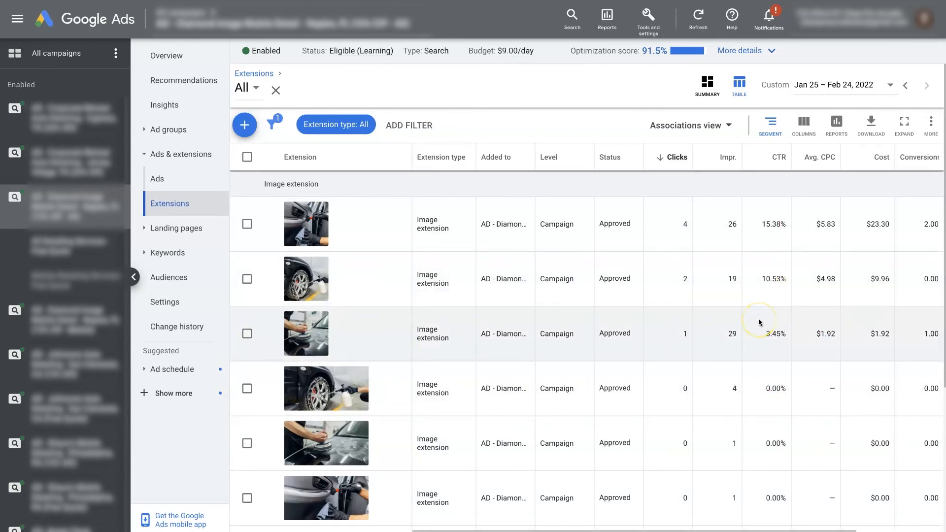
{"action": "scroll", "coordinate": [761, 323], "scroll_direction": "down", "scroll_amount": 1}
{"action": "scroll", "coordinate": [760, 323], "scroll_direction": "up", "scroll_amount": 1}
{"action": "left_click", "coordinate": [246, 224]}
{"action": "left_click", "coordinate": [321, 127]}
{"action": "left_click", "coordinate": [930, 122]}
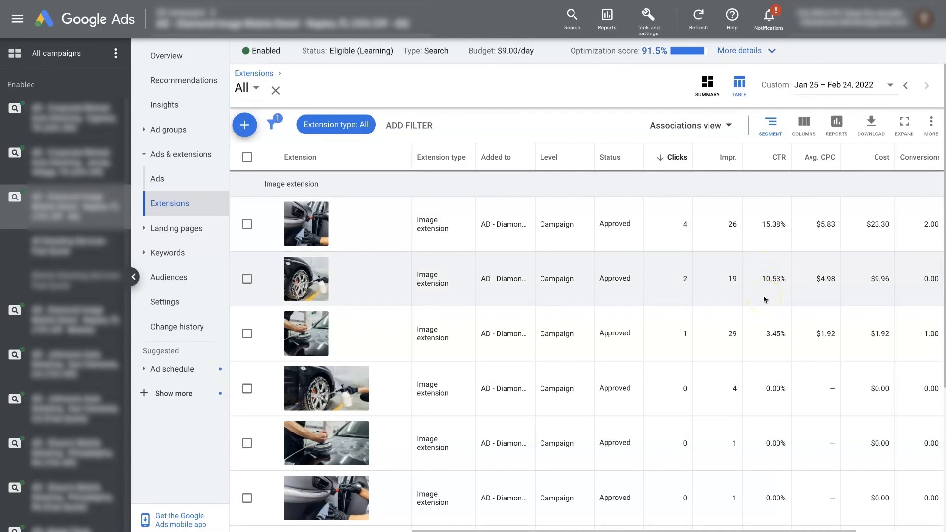
- Switch to the Missoula SEO Geek Paid Ads page and look through its Google Ads section and reviews
{"action": "left_click", "coordinate": [579, 92]}
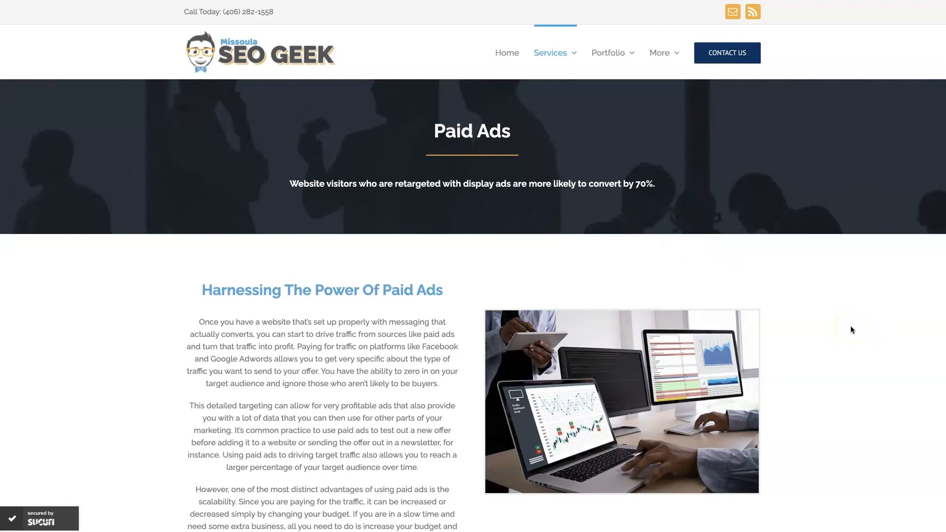
{"action": "scroll", "coordinate": [844, 325], "scroll_direction": "down", "scroll_amount": 15}
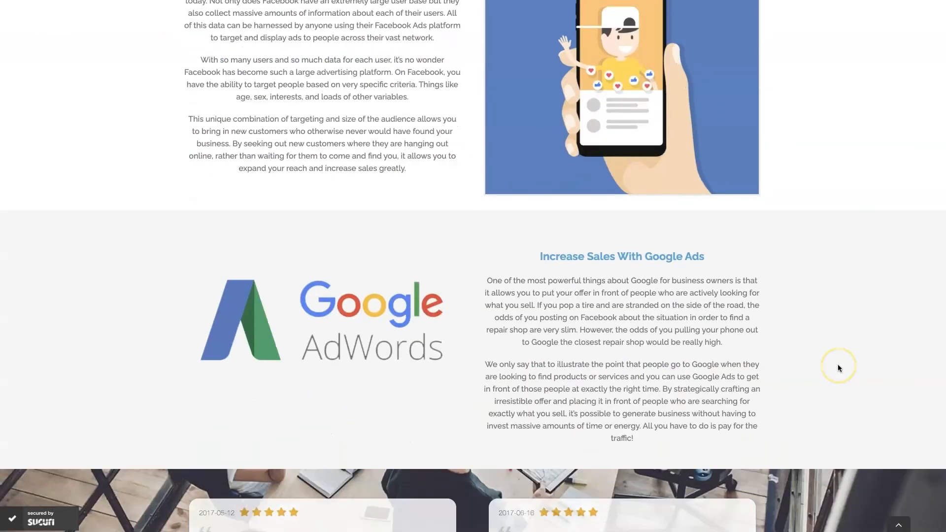
{"action": "scroll", "coordinate": [839, 367], "scroll_direction": "down", "scroll_amount": 4}
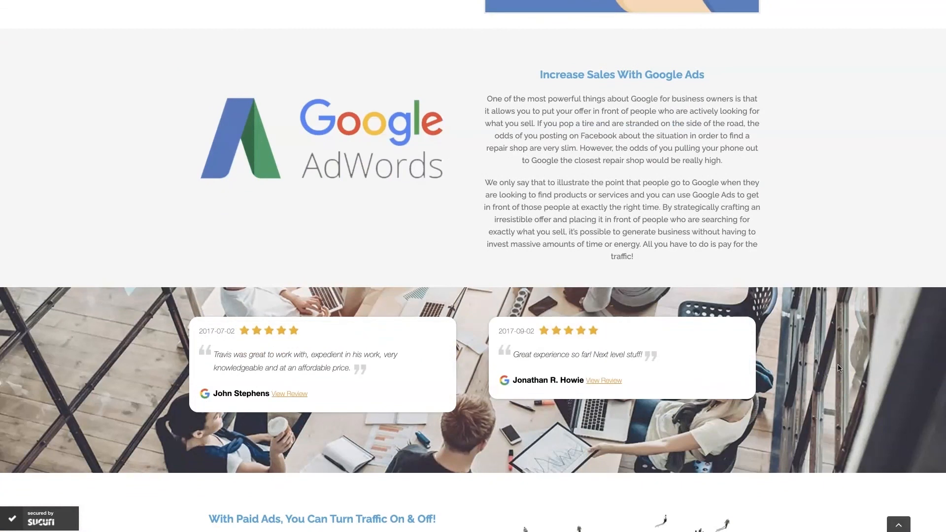
{"action": "scroll", "coordinate": [818, 350], "scroll_direction": "up", "scroll_amount": 1}
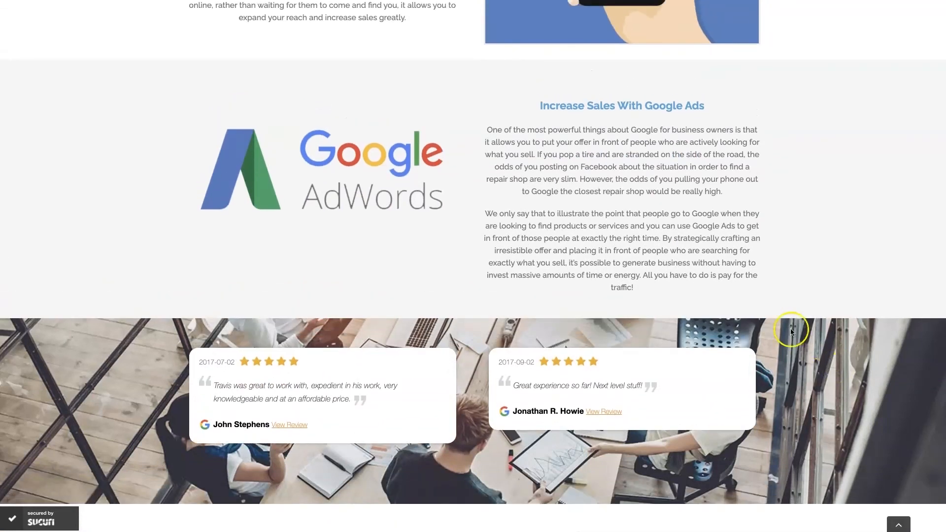